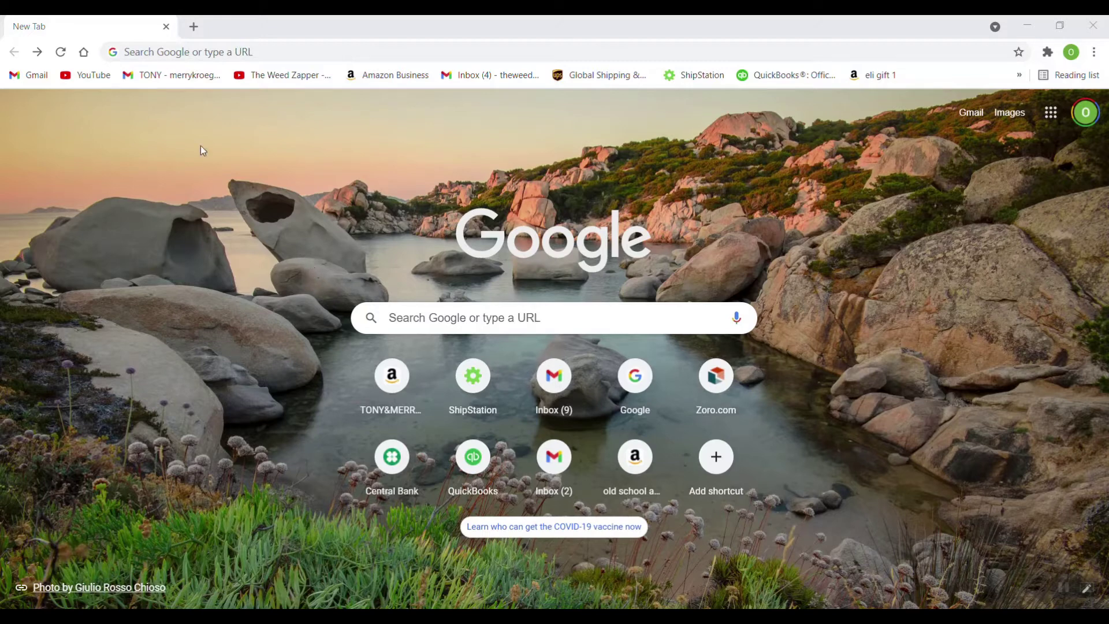
Go to theweedzapper.com from the new tab's address bar.
click(132, 52)
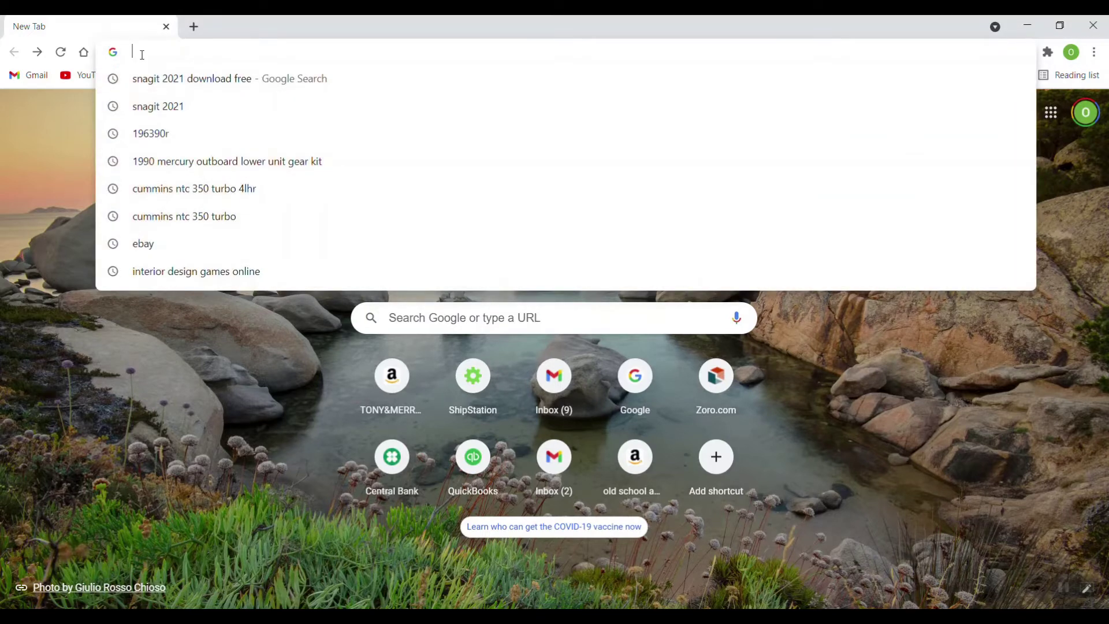
text(thewee)
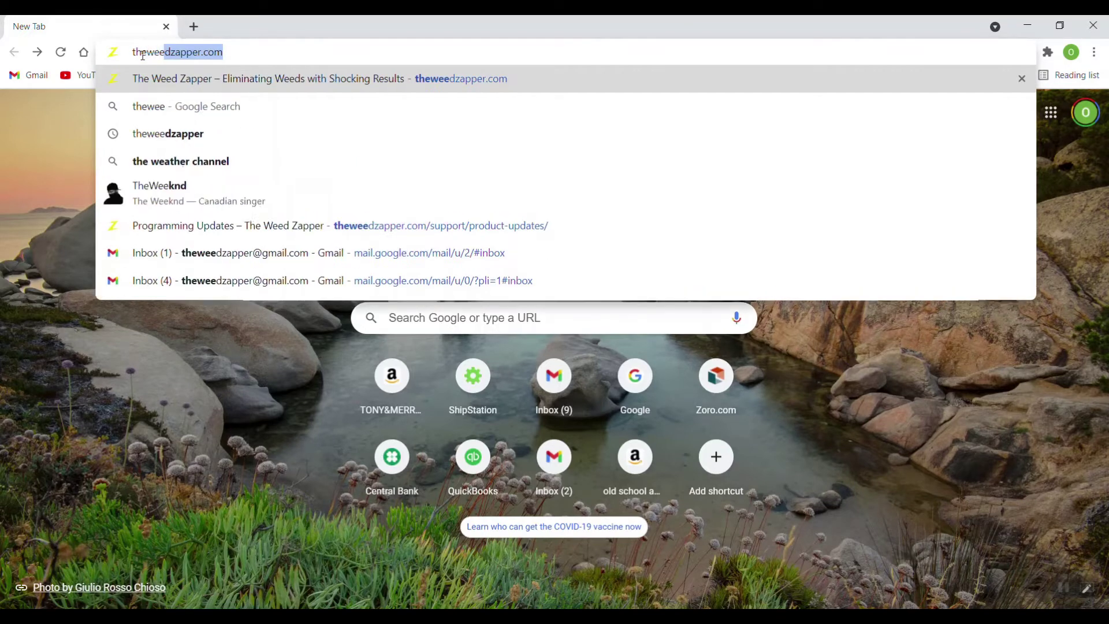
text(dzapper.com)
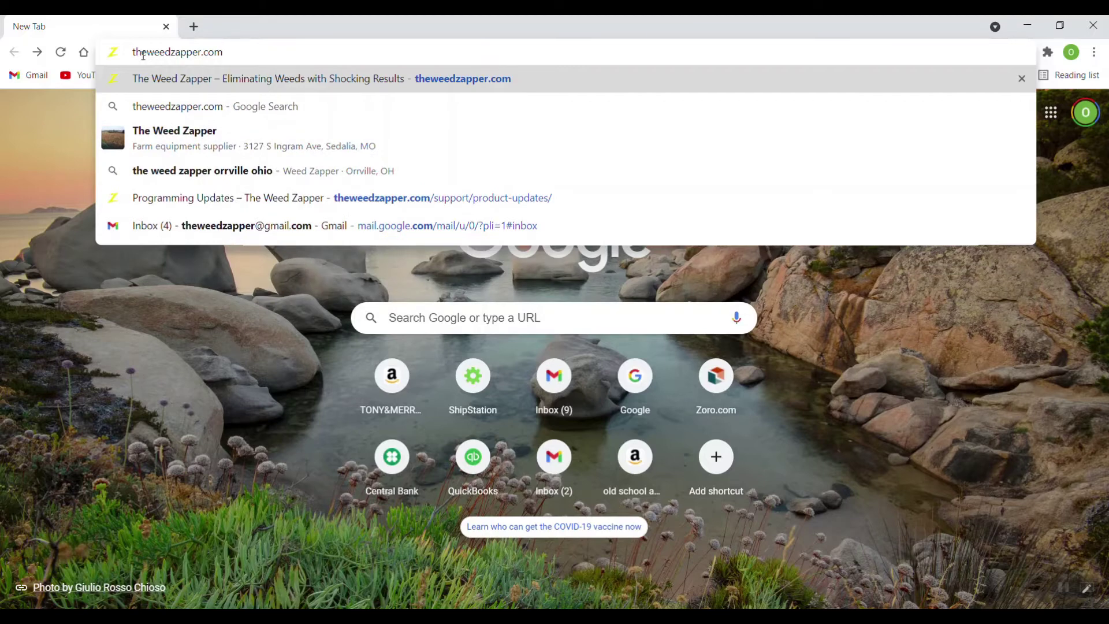
key(Return)
mouse_move(300, 194)
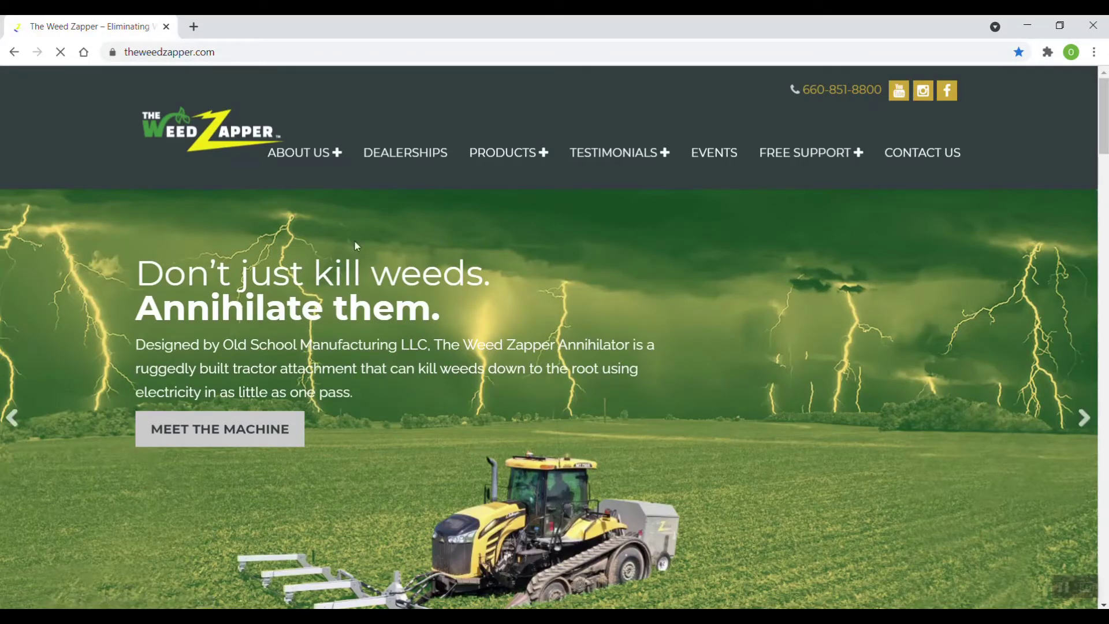
Bring up the FREE SUPPORT dropdown in the site's navigation menu.
mouse_move(795, 169)
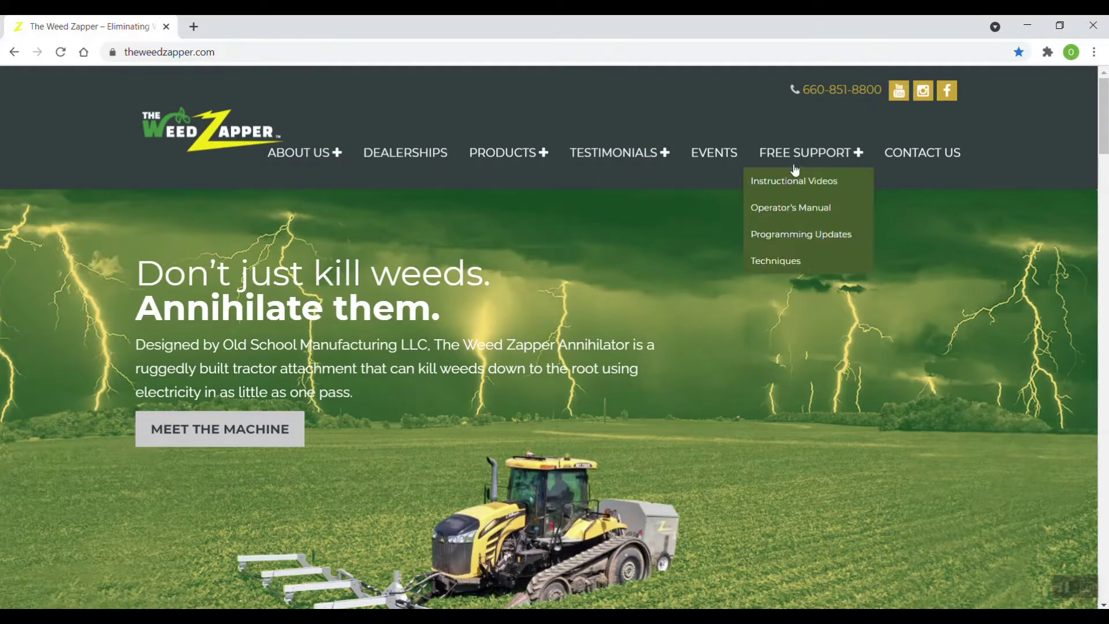
mouse_move(349, 164)
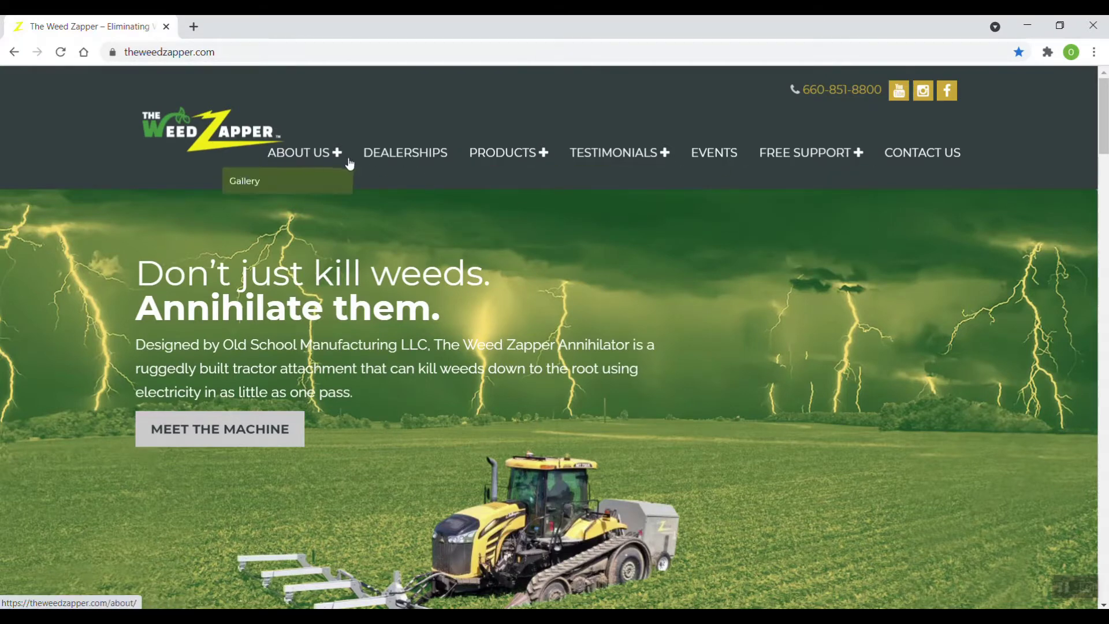
mouse_move(471, 158)
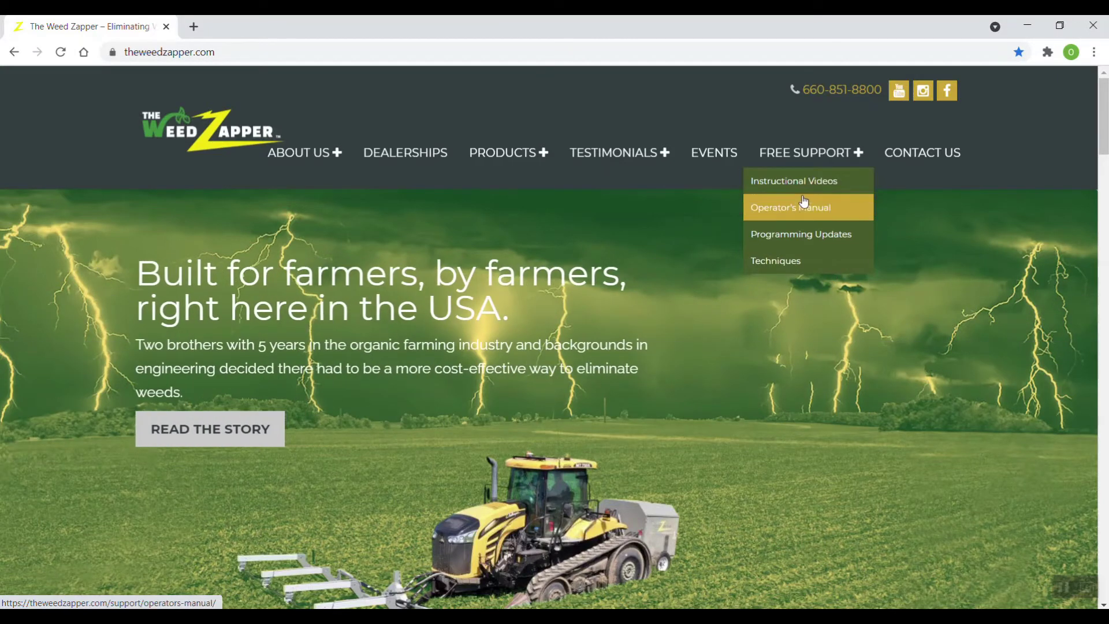
Open Programming Updates from FREE SUPPORT and scroll down to the six file download buttons.
click(797, 236)
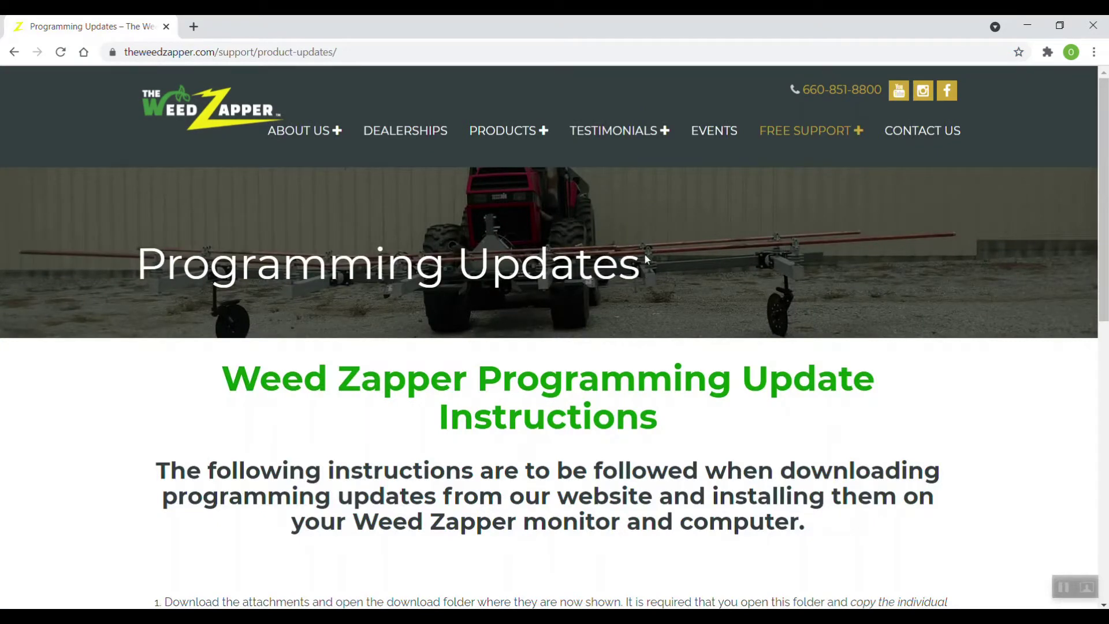
scroll(645, 250, down, 6)
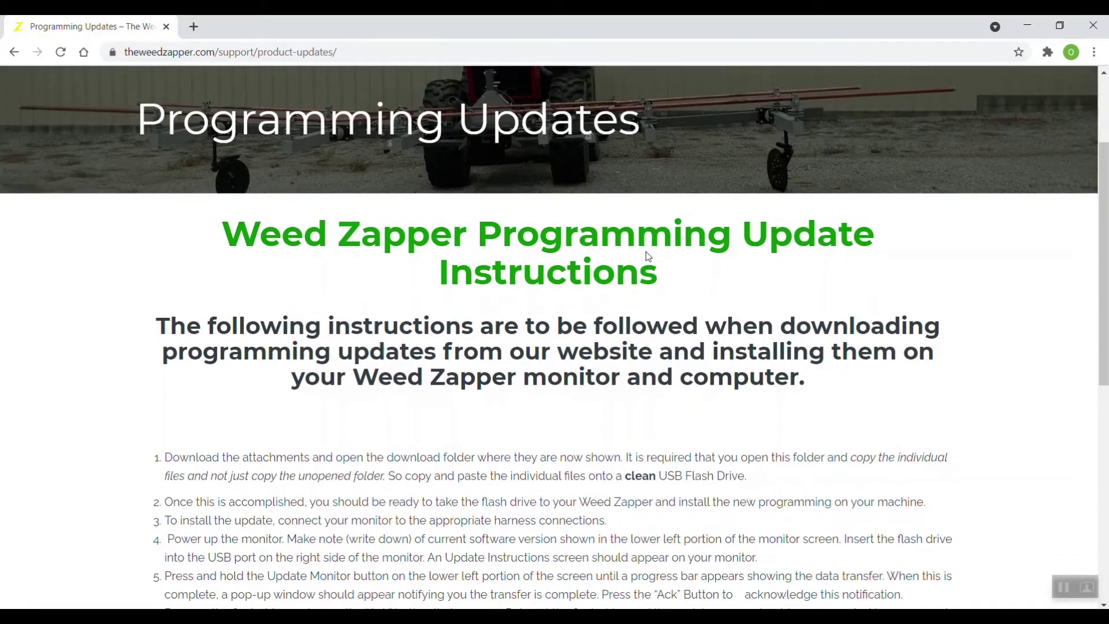
scroll(648, 249, down, 1)
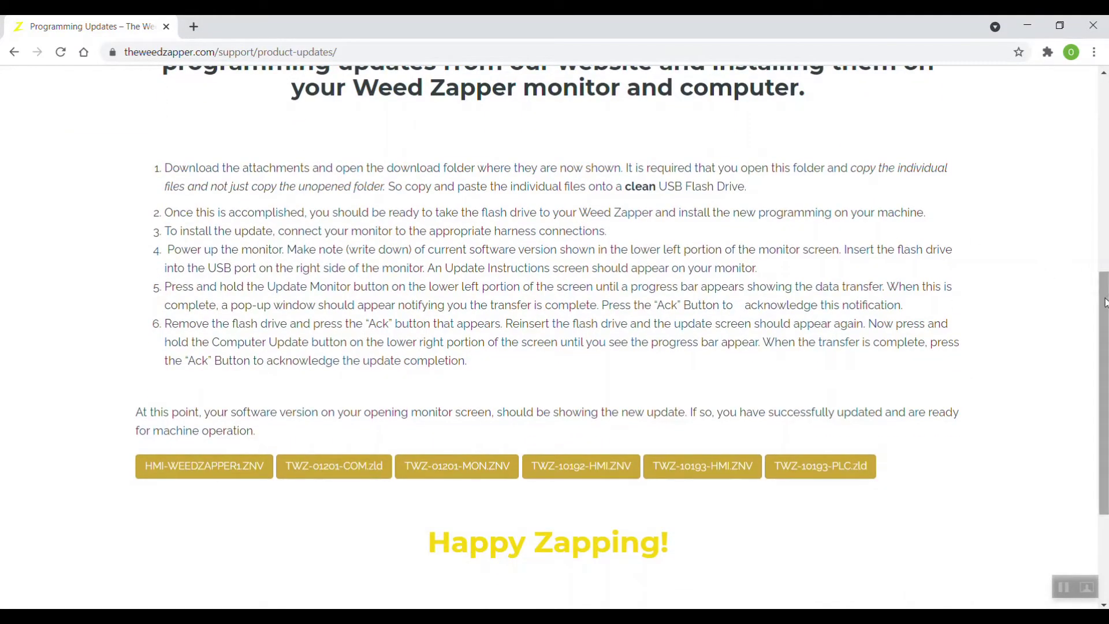
mouse_move(1105, 303)
mouse_down()
mouse_move(1104, 350)
mouse_move(1104, 229)
mouse_move(1104, 386)
mouse_move(1105, 305)
mouse_up()
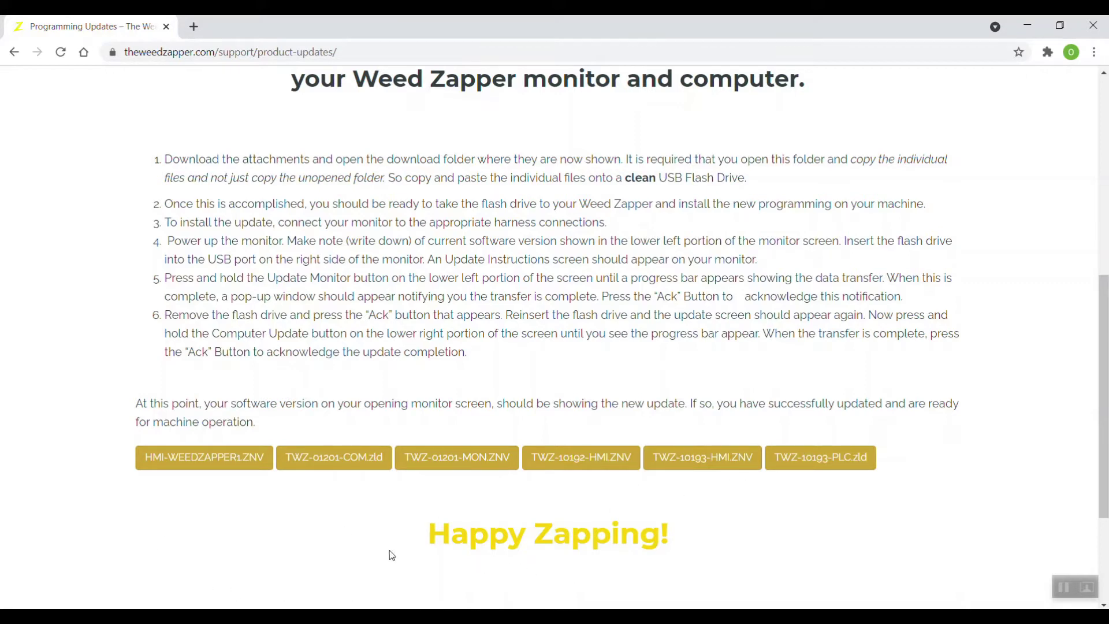
Download HMI-WEEDZAPPER1.ZNV, TWZ-01201-COM.zld, TWZ-01201-MON.ZNV, TWZ-10192-HMI.ZNV, TWZ-10193-HMI.ZNV and TWZ-10193-PLC.zld.
click(203, 462)
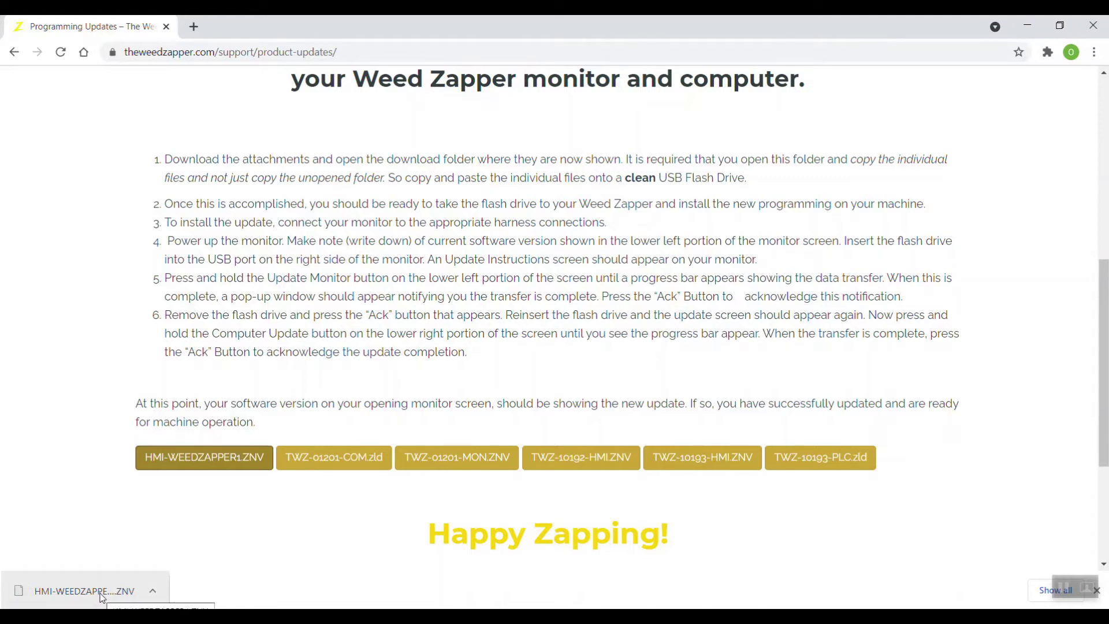
click(339, 458)
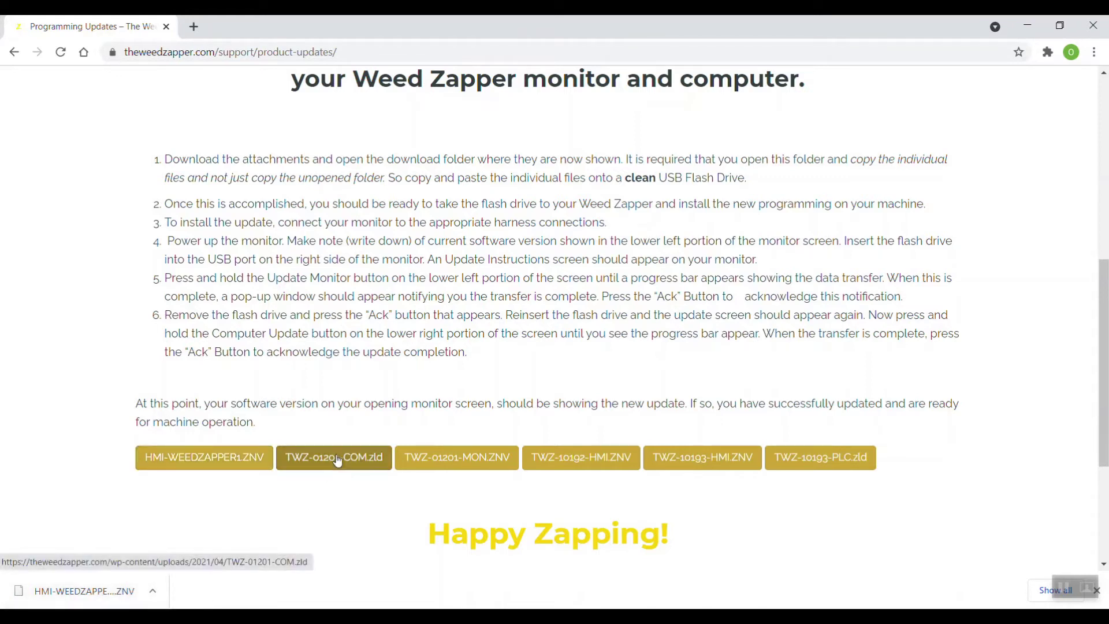
click(450, 460)
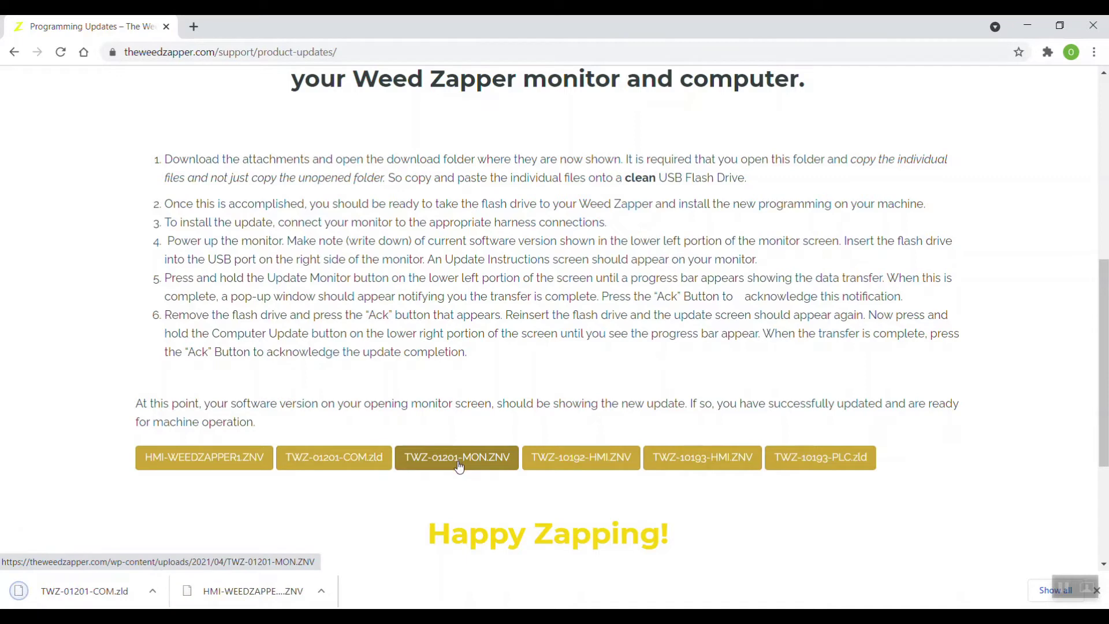
click(572, 464)
click(699, 460)
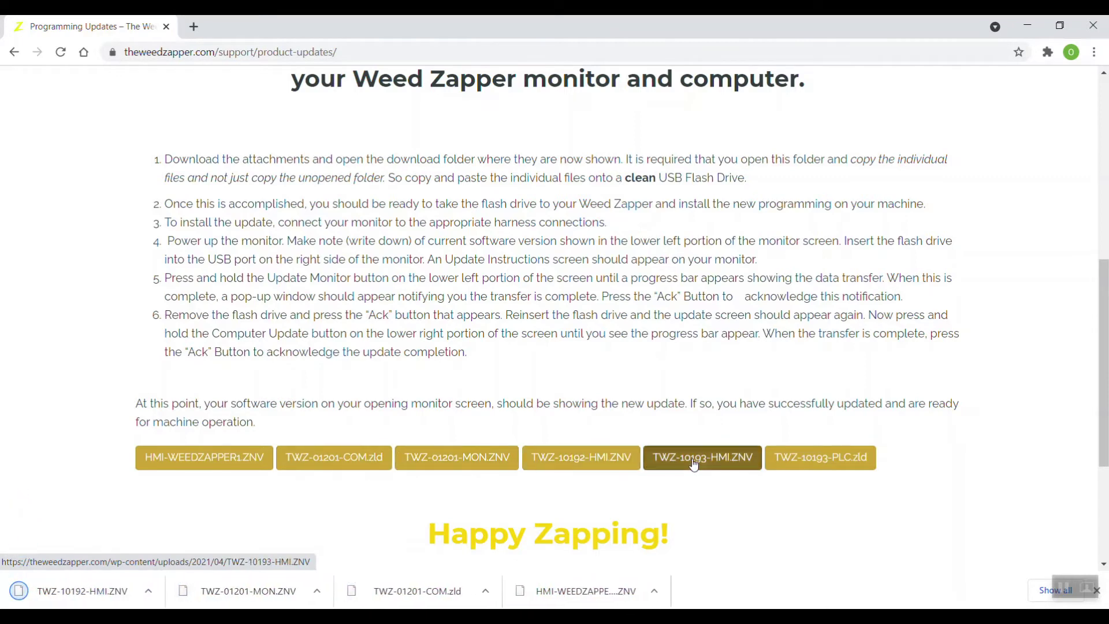
click(797, 460)
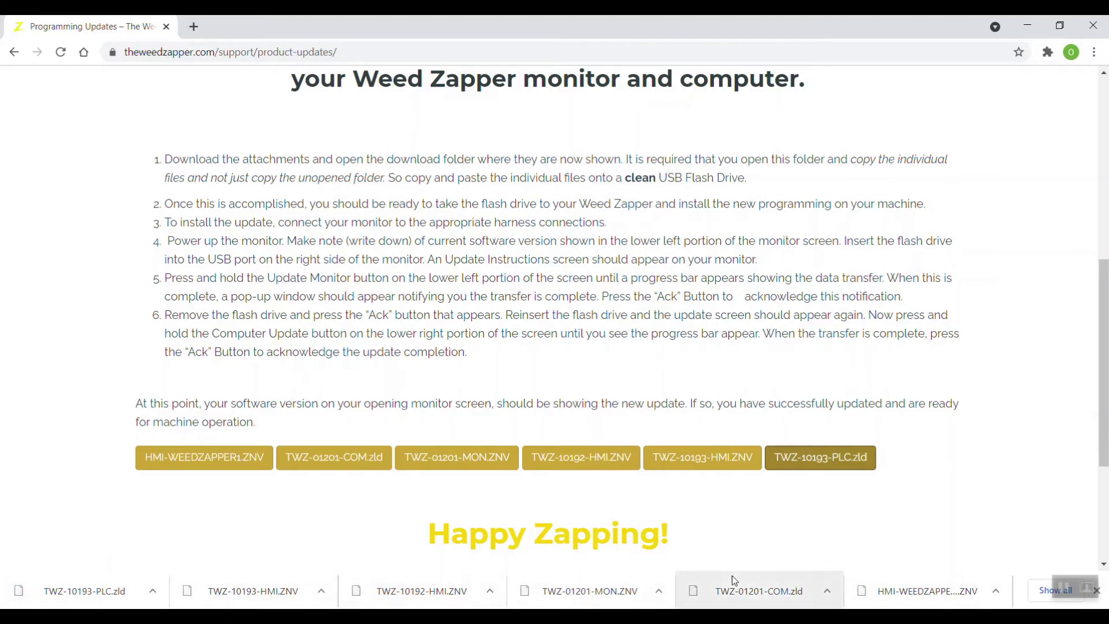
Review the six update files in Chrome's full downloads list and show their Downloads folder.
click(1043, 593)
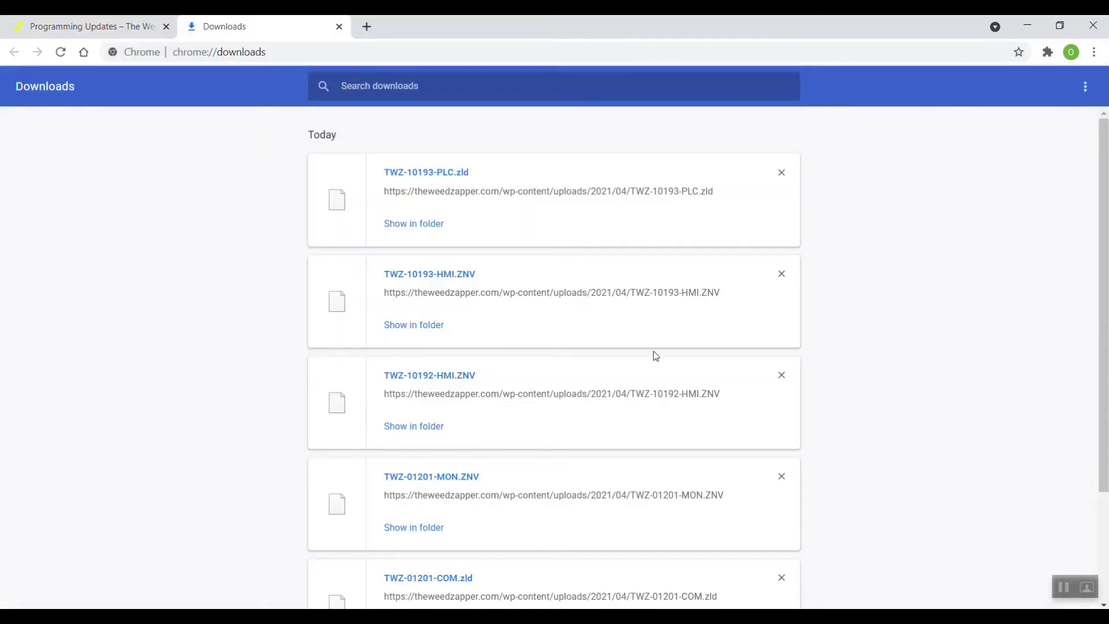
scroll(579, 256, down, 1)
scroll(578, 257, down, 3)
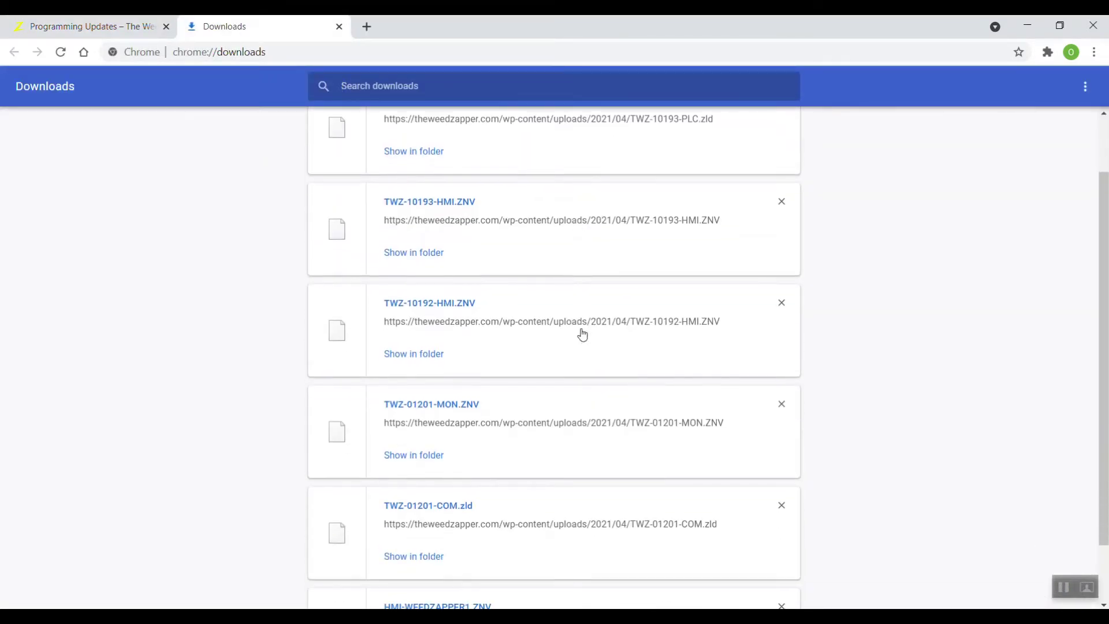
scroll(552, 520, up, 3)
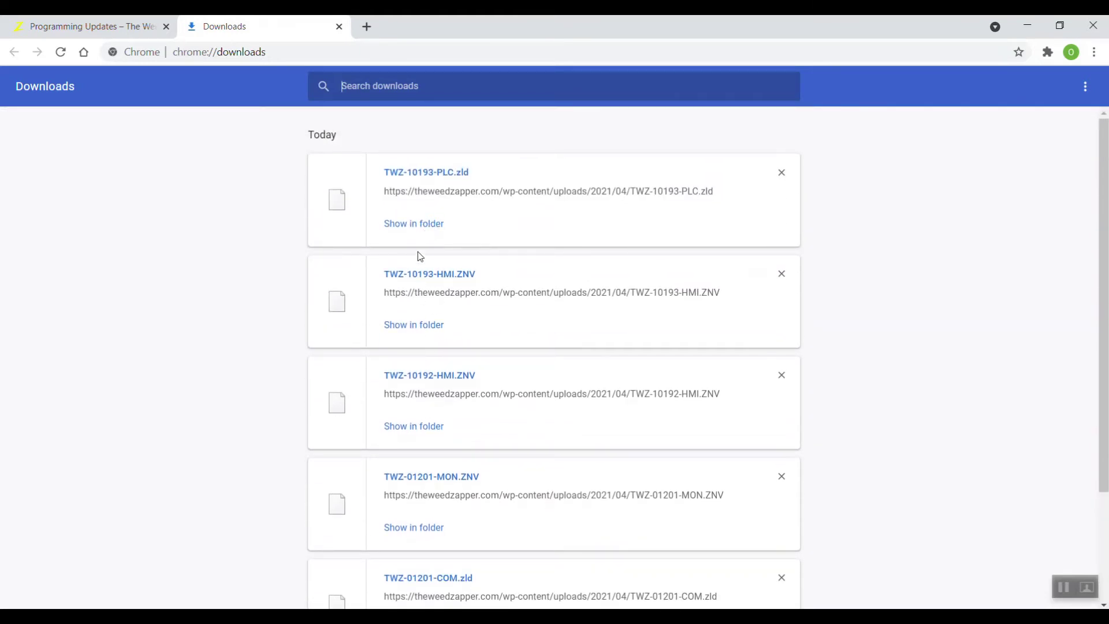
click(425, 224)
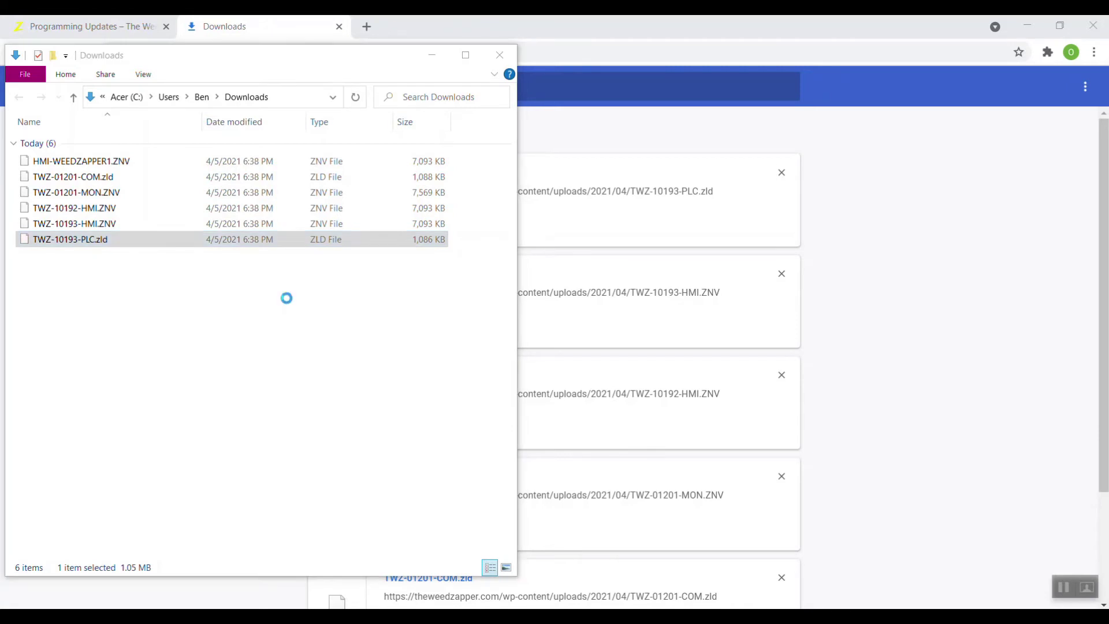
Place the USB Drive (D:) window beside Downloads and select all six files from HMI-WEEDZAPPER1.ZNV.
drag(315, 73, 827, 67)
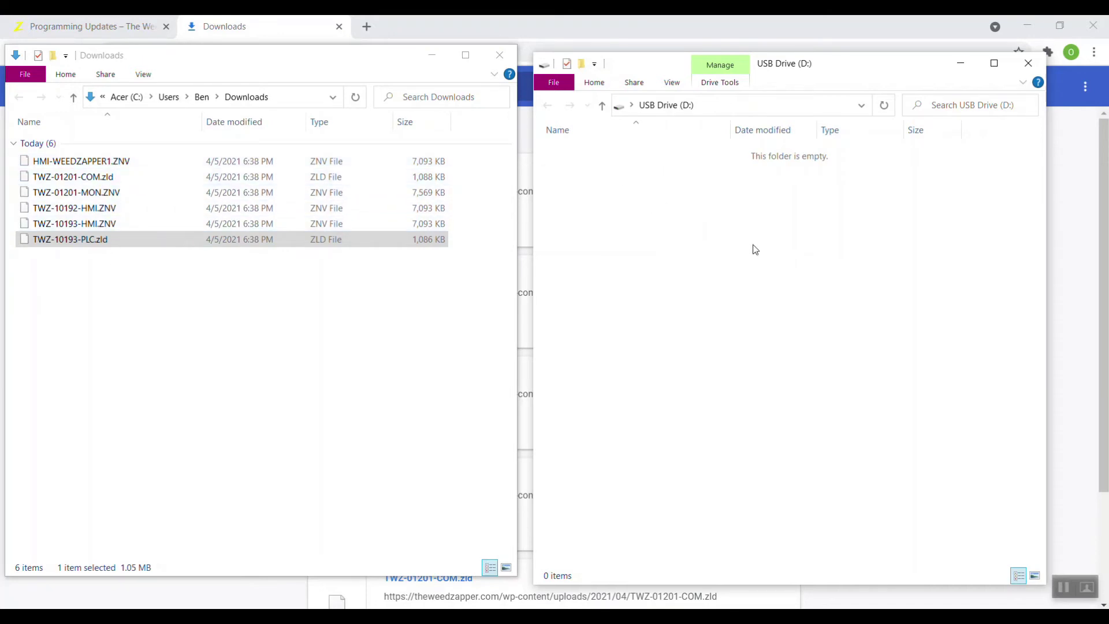
click(111, 164)
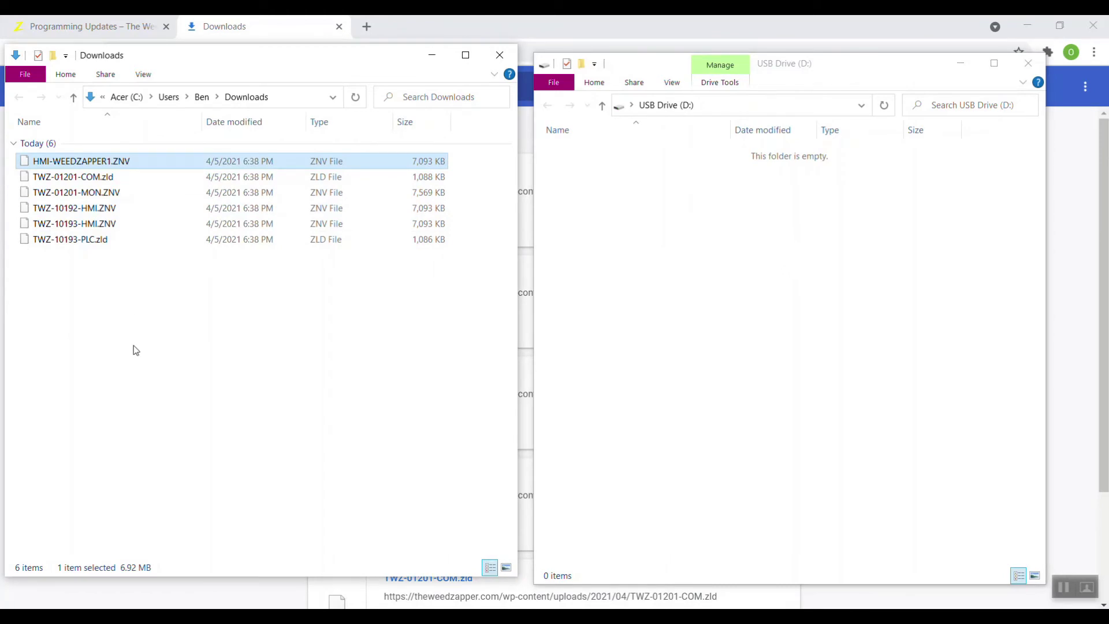
key(shift+Down)
key(shift+Down)
key(shift+Down)
key(shift+Down)
key(shift+Down)
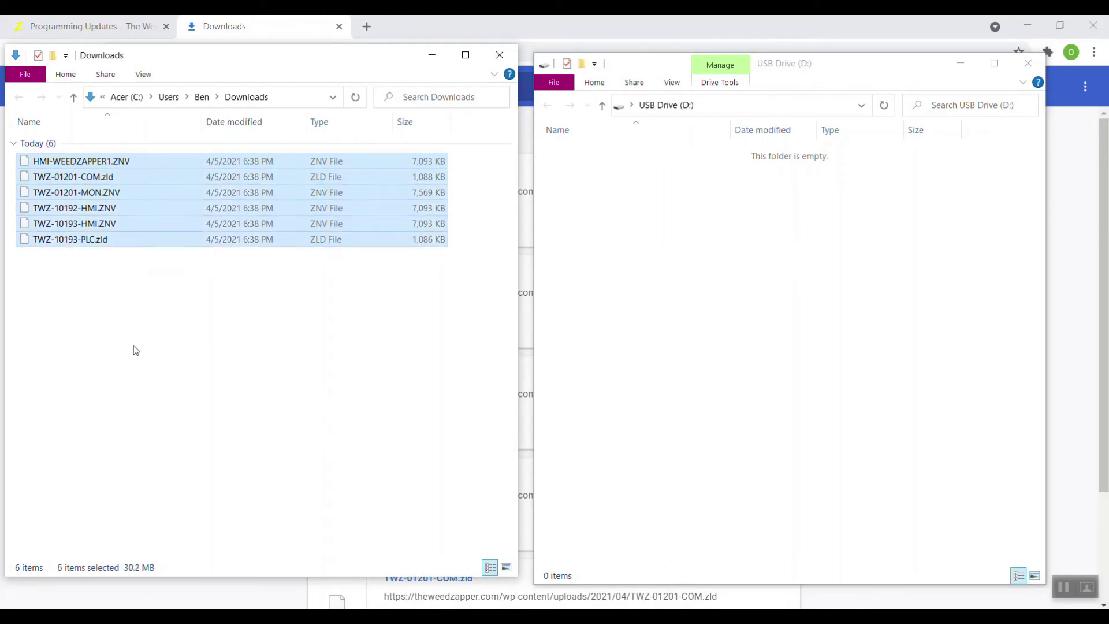
Drag the six selected update files into the USB Drive (D:) window, 30.2 MB in total.
drag(167, 192, 760, 287)
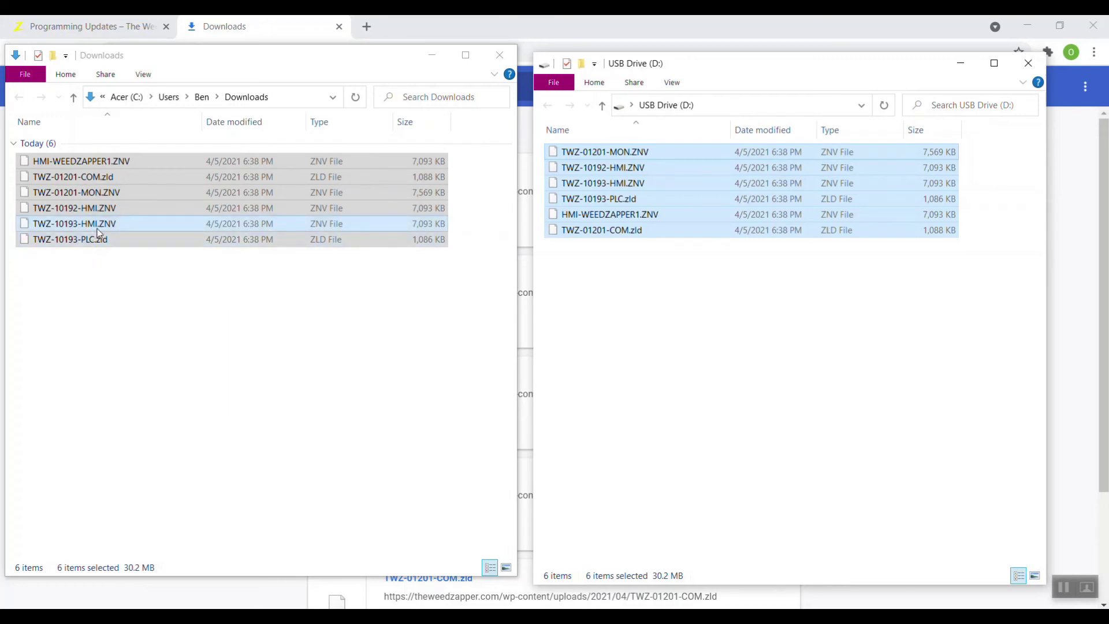
Compare the six files with Chrome's Downloads tab, then return to the USB Drive (D:) window.
click(88, 33)
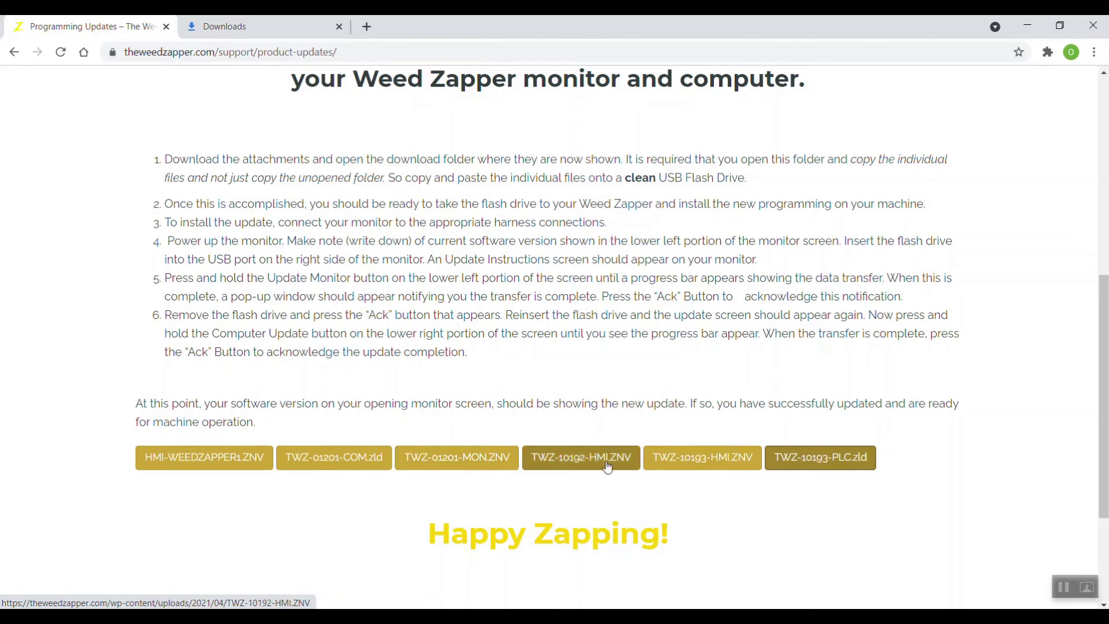
click(817, 462)
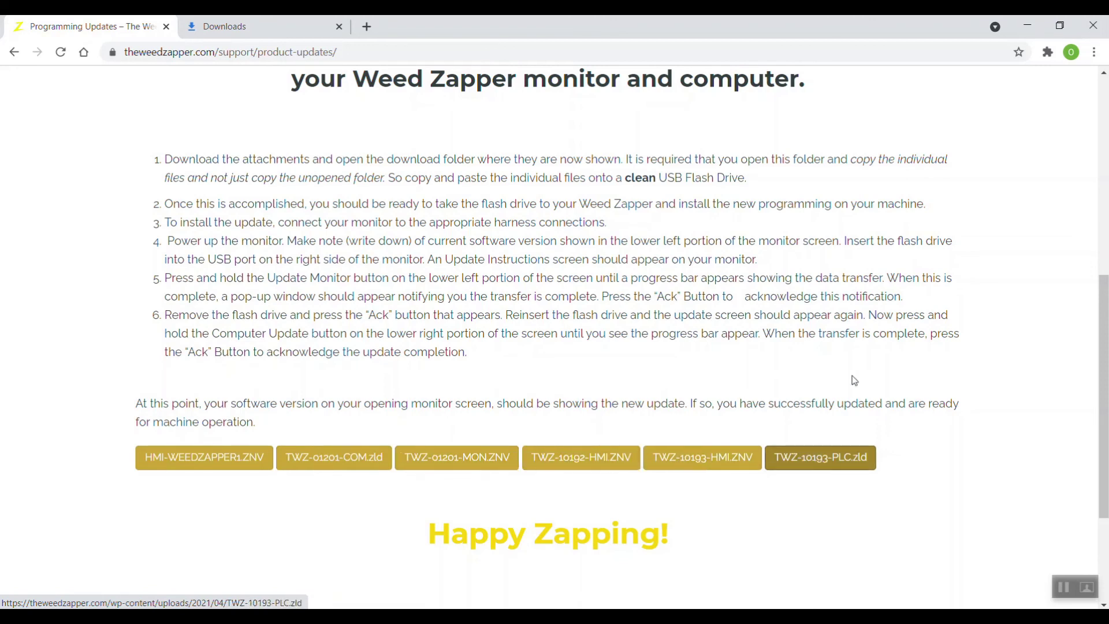
click(260, 28)
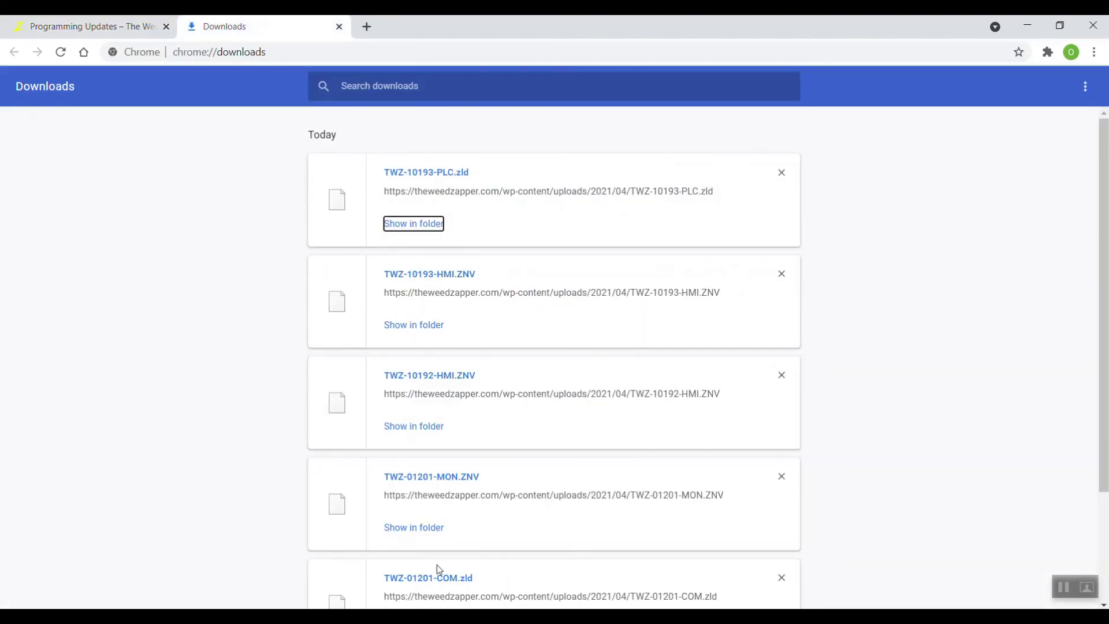
mouse_move(483, 616)
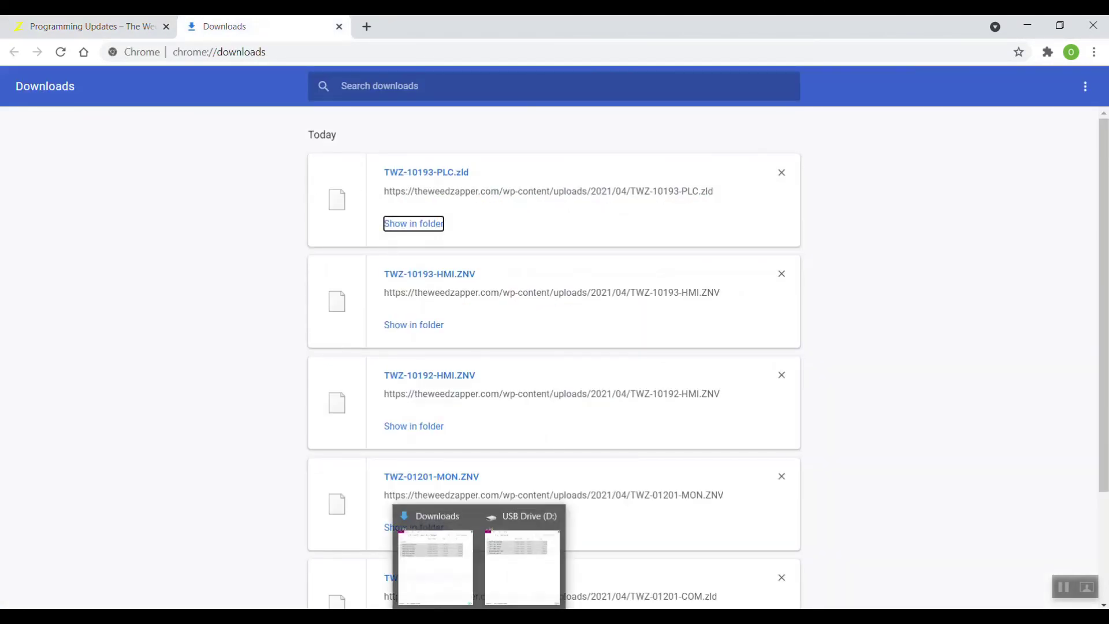
click(508, 593)
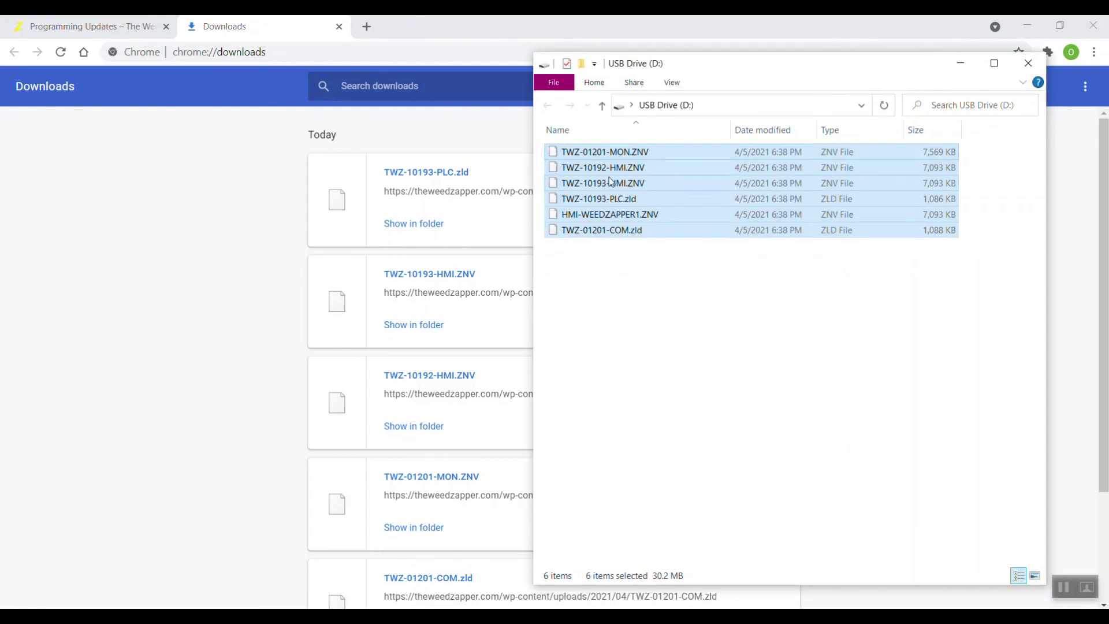